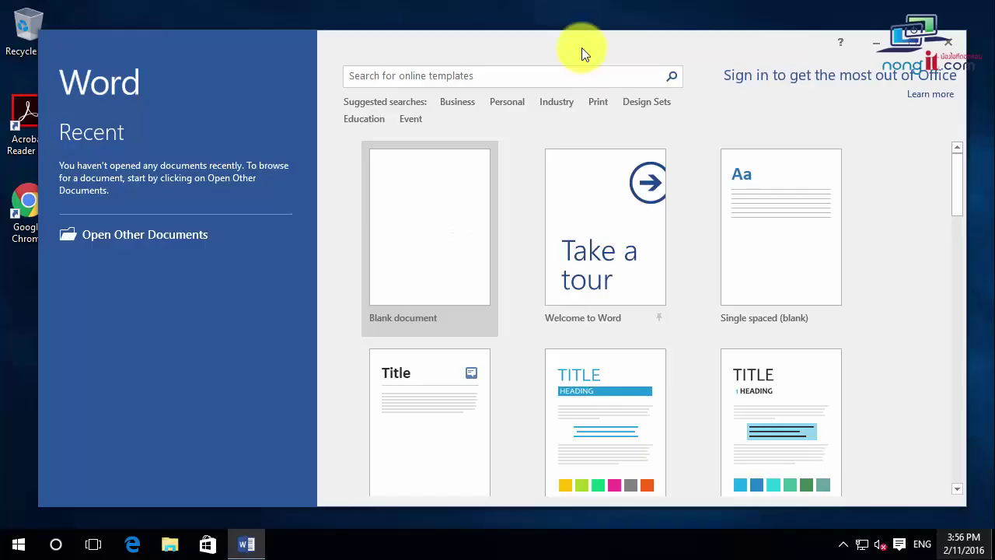
# Step: Open a new blank document, Document1, from the Word 2016 start screen
pyautogui.click(582, 51)
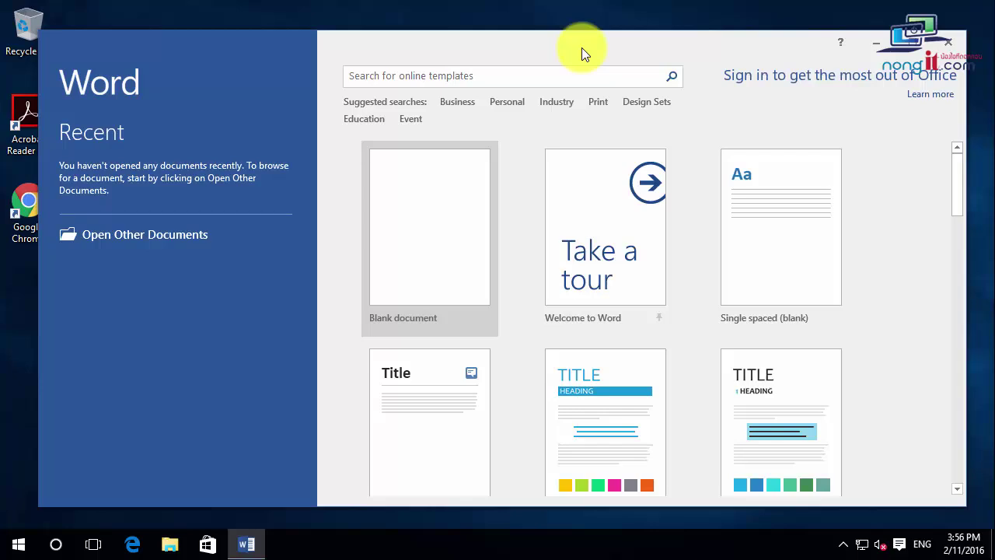
pyautogui.click(407, 194)
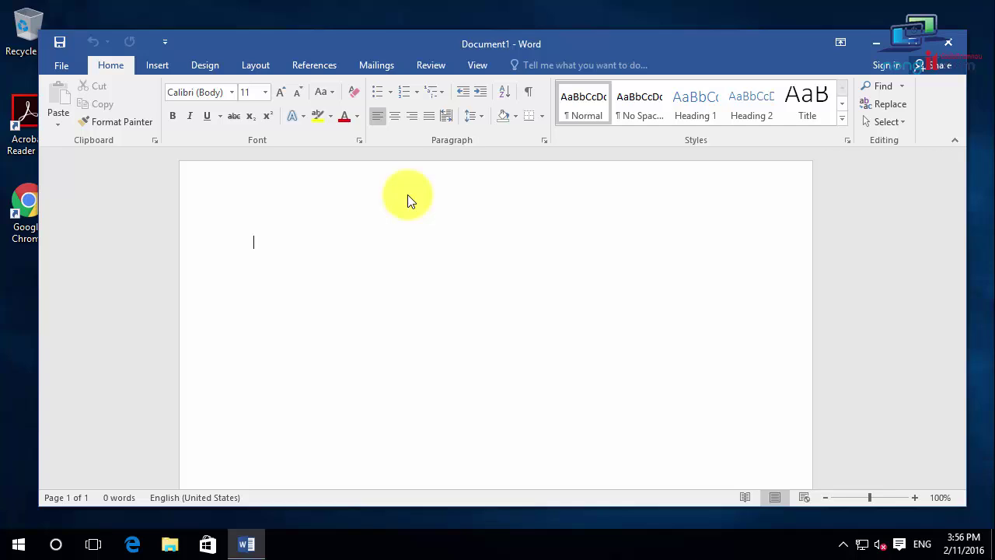
# Step: Type the sample text 'asd', then switch input to Thai and type 'หหกดกด'
pyautogui.write('asd')
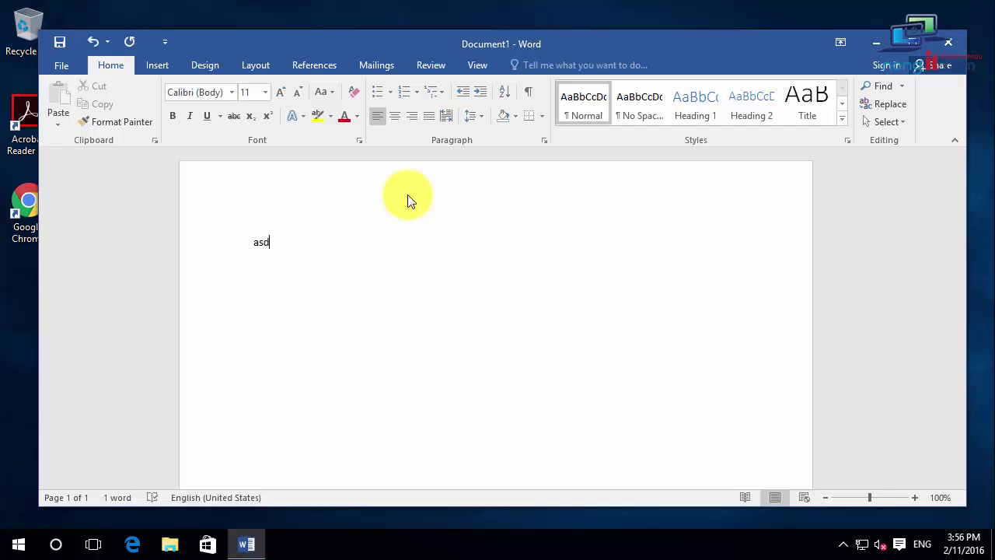
pyautogui.hotkey('alt', 'shift')
pyautogui.write('Asd ห')
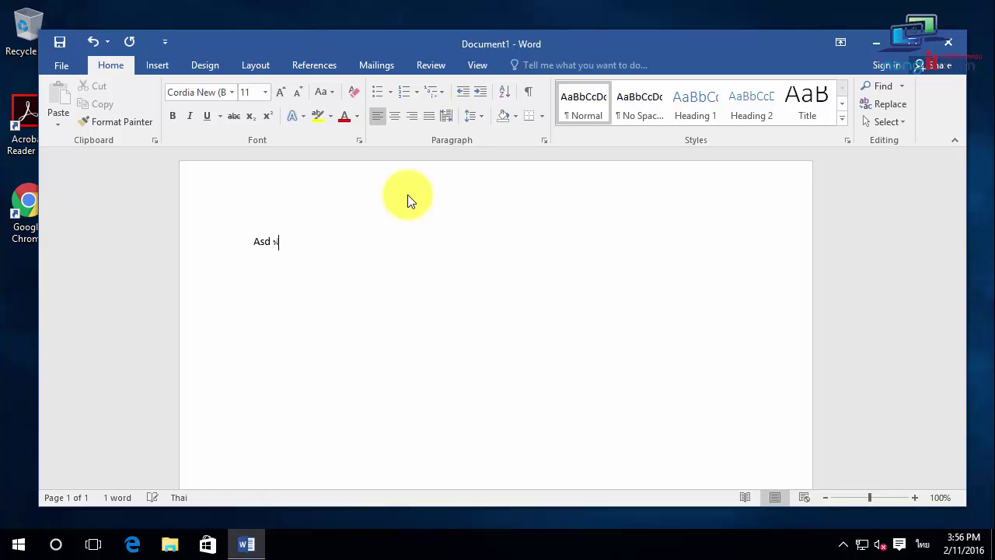
pyautogui.write('หกดกด')
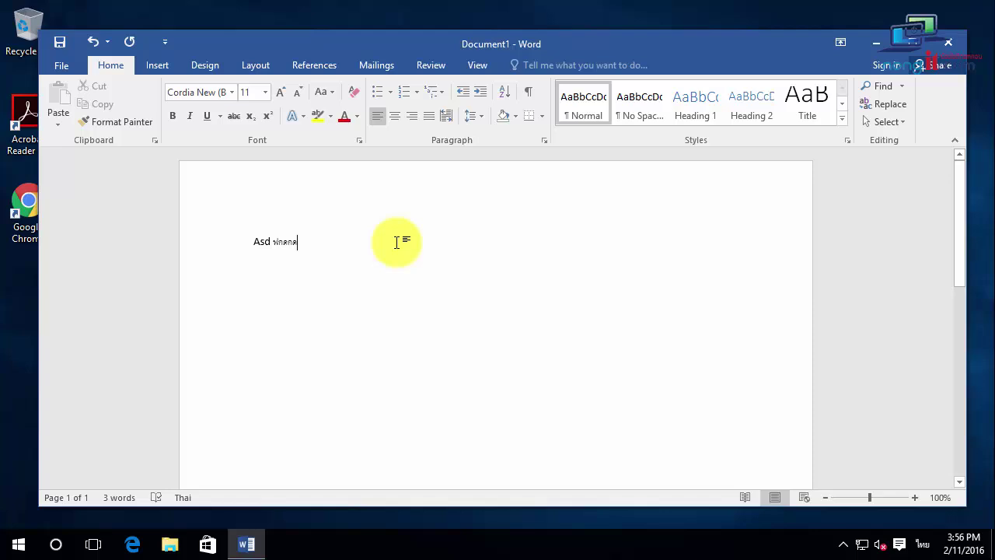
# Step: Check the current font in the font list, then select and deselect the sample text
pyautogui.click(230, 93)
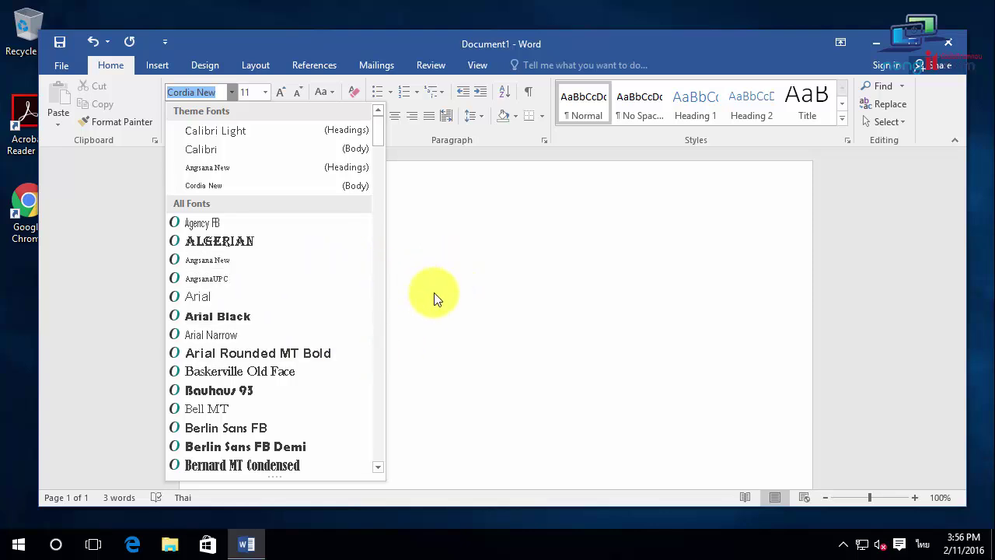
pyautogui.click(444, 251)
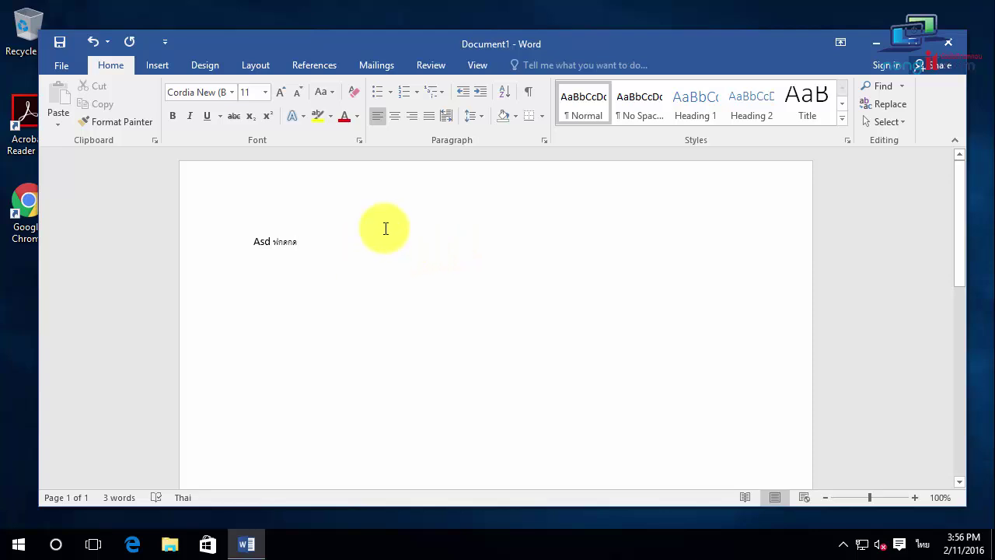
pyautogui.moveTo(355, 244); pyautogui.dragTo(255, 241)
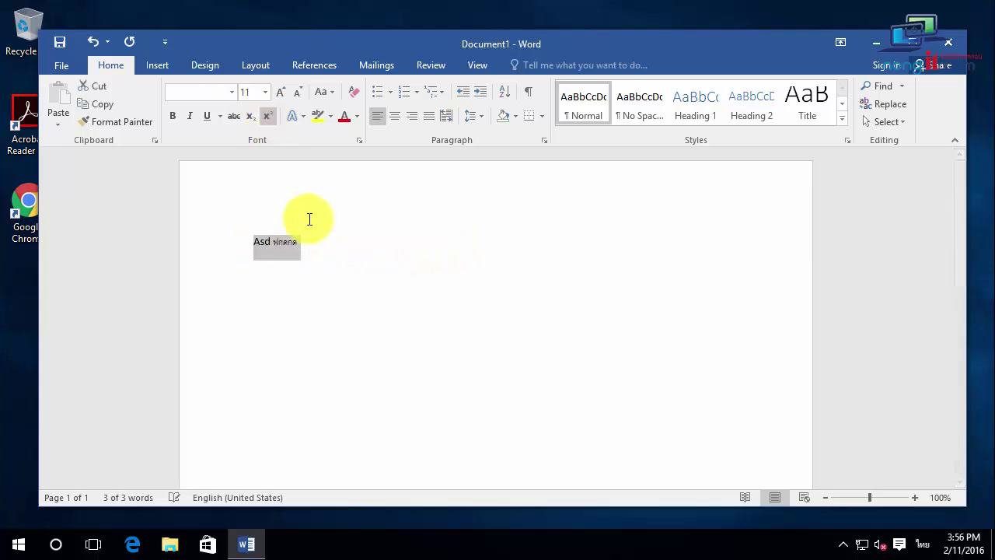
pyautogui.click(349, 247)
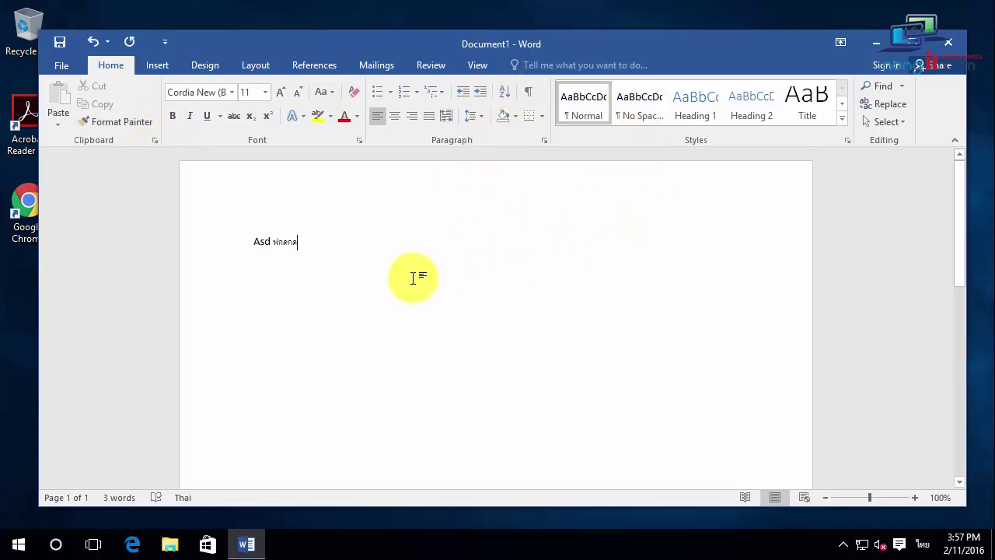
# Step: Bring up the Home tab's Font dialog showing +Body and +Body CS at 11 pt
pyautogui.click(393, 249)
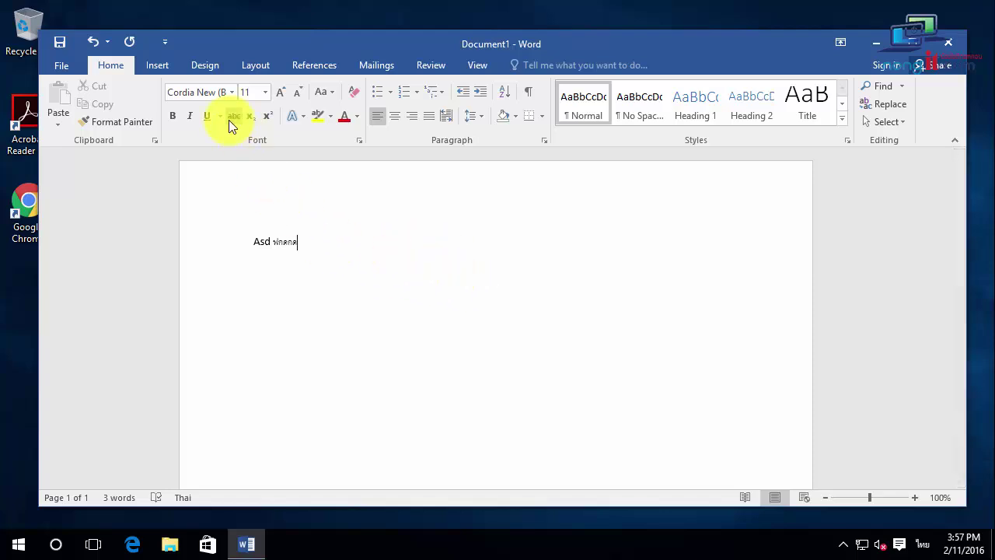
pyautogui.click(111, 67)
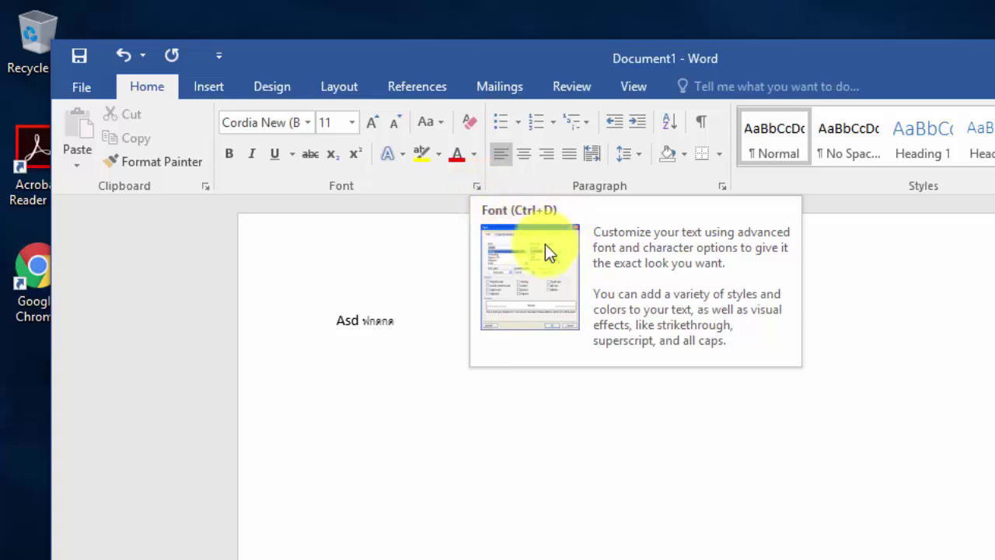
pyautogui.click(477, 187)
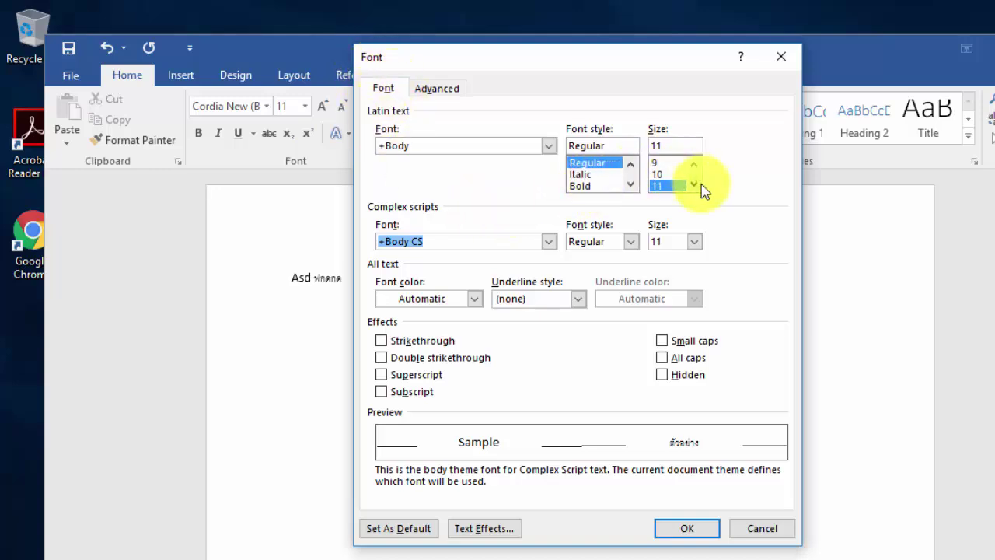
# Step: Choose Angsana New as the Latin text font
pyautogui.click(549, 150)
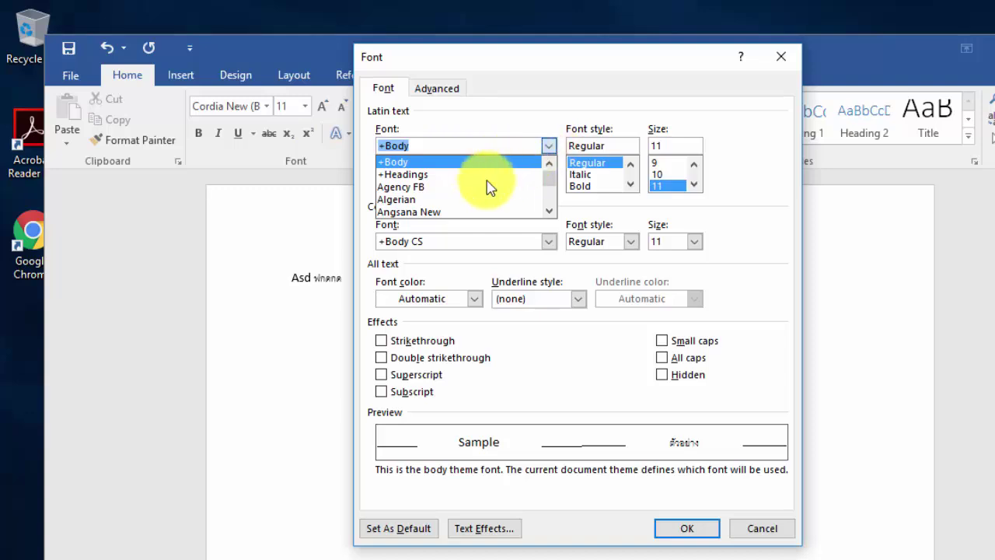
pyautogui.scroll(-1, 464, 188)
pyautogui.scroll(-1, 464, 188)
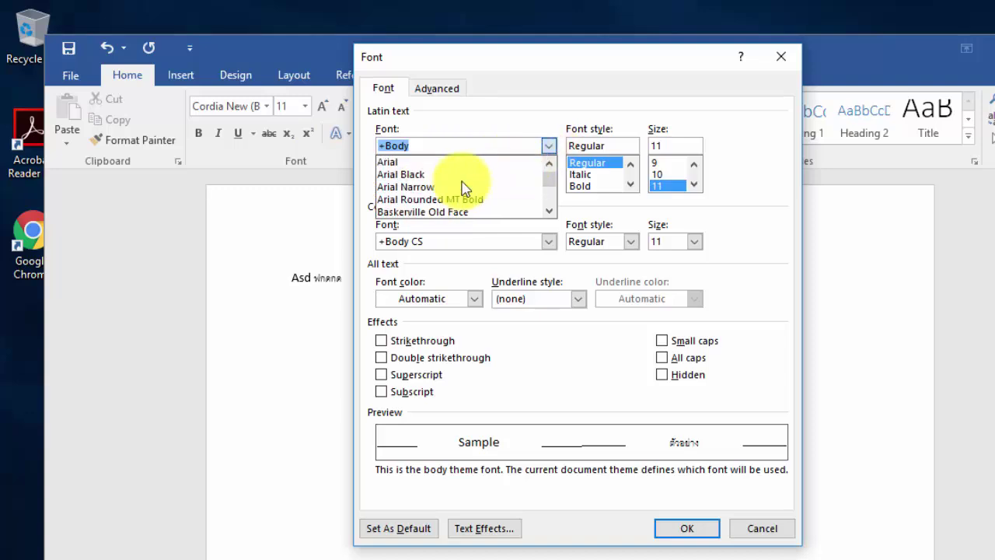
pyautogui.scroll(-1, 464, 189)
pyautogui.scroll(-1, 465, 189)
pyautogui.scroll(2, 464, 188)
pyautogui.scroll(1, 465, 188)
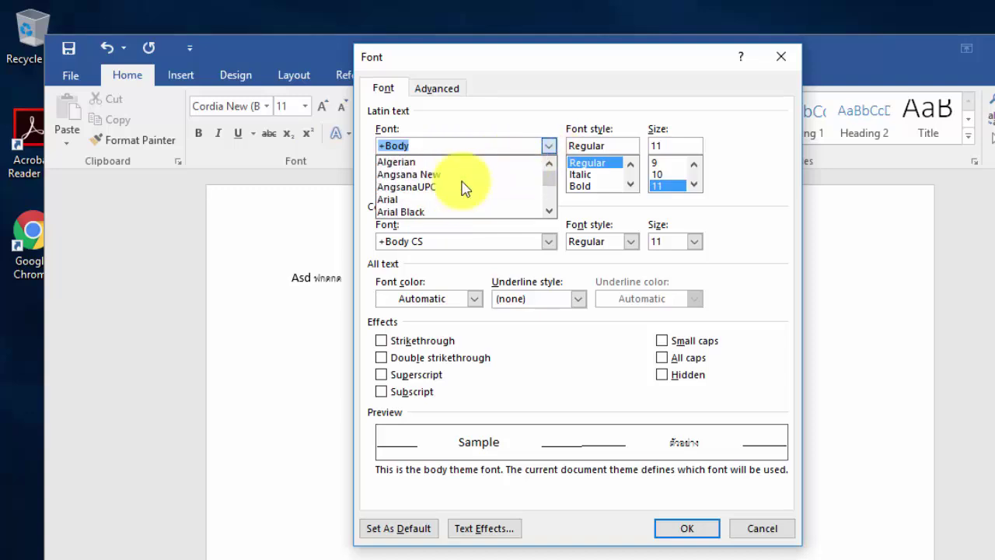
pyautogui.click(444, 174)
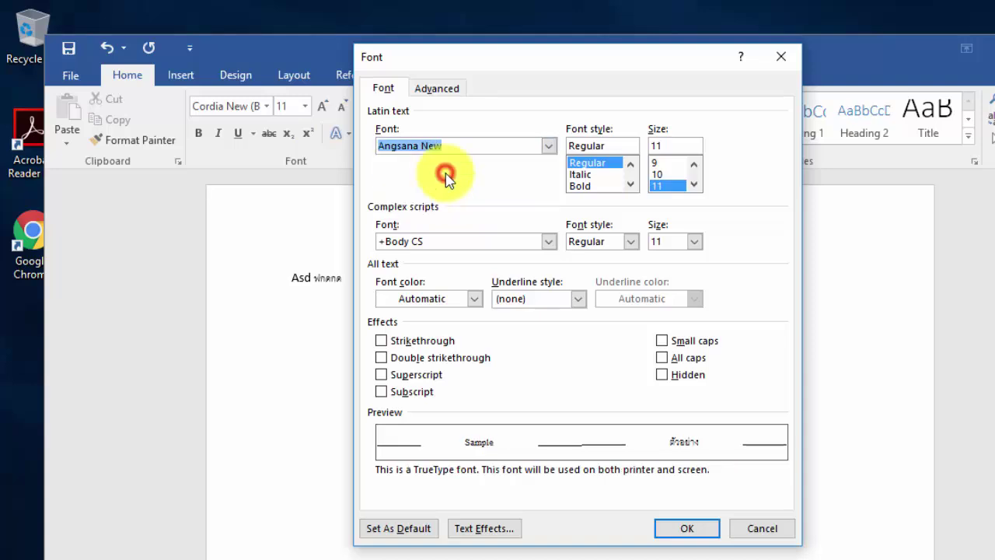
# Step: Set the Latin text size to 14 pt
pyautogui.click(695, 184)
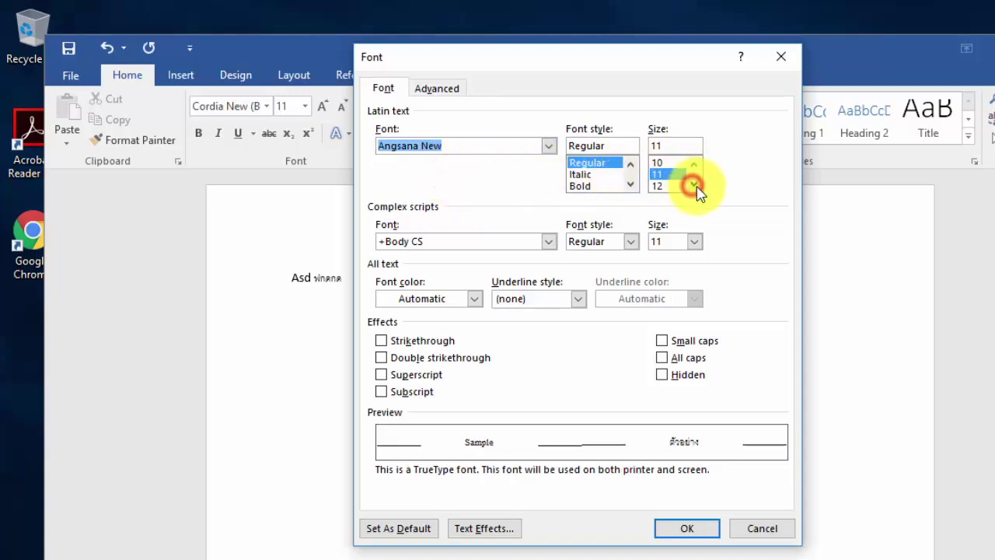
pyautogui.click(694, 184)
pyautogui.click(694, 184)
pyautogui.click(661, 175)
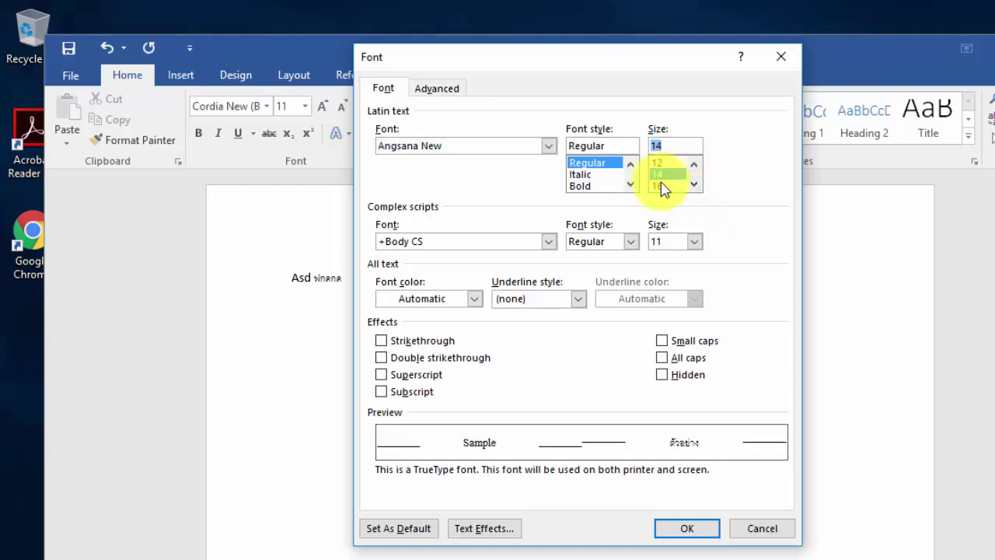
pyautogui.click(661, 187)
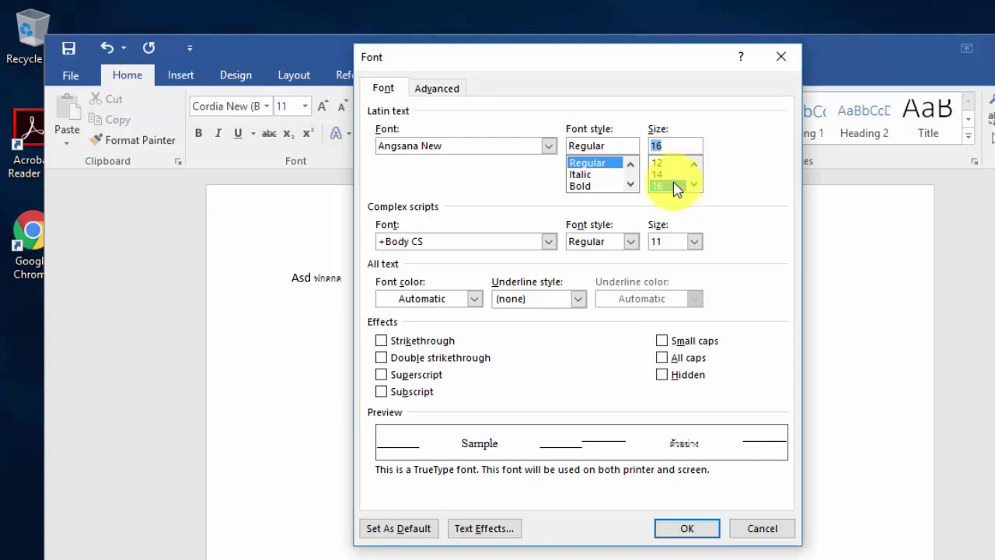
pyautogui.click(674, 175)
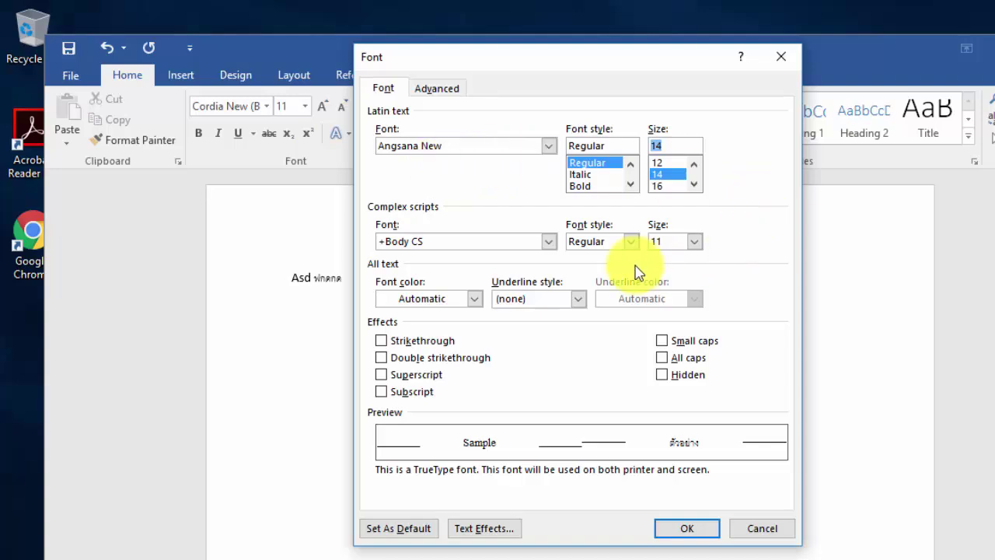
# Step: Set the complex script font to Angsana New at 14 pt
pyautogui.click(553, 242)
pyautogui.click(548, 241)
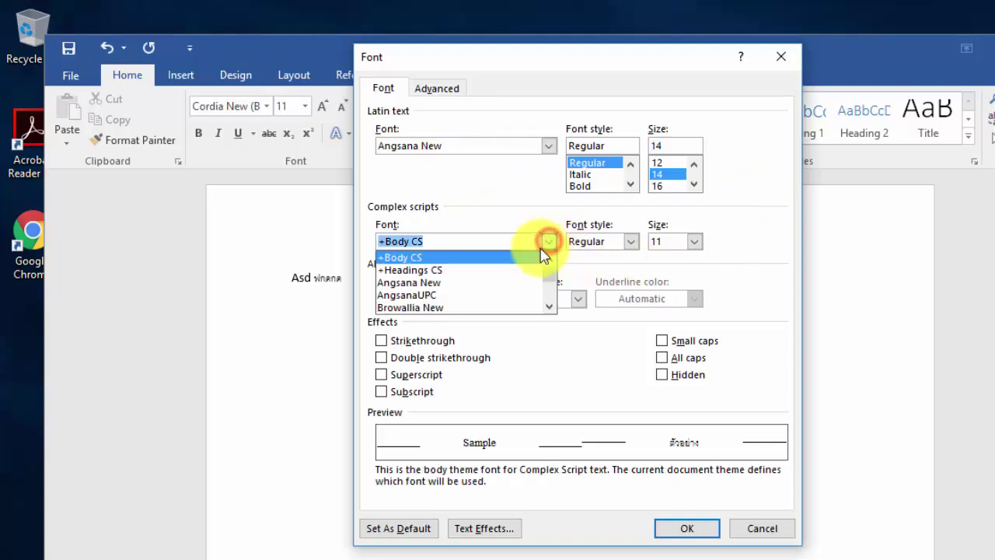
pyautogui.click(447, 283)
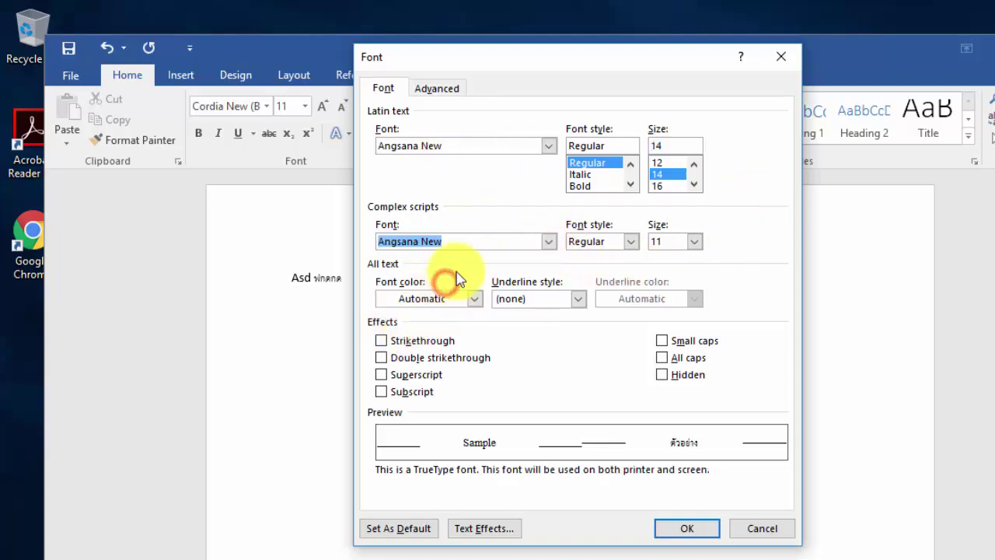
pyautogui.click(693, 242)
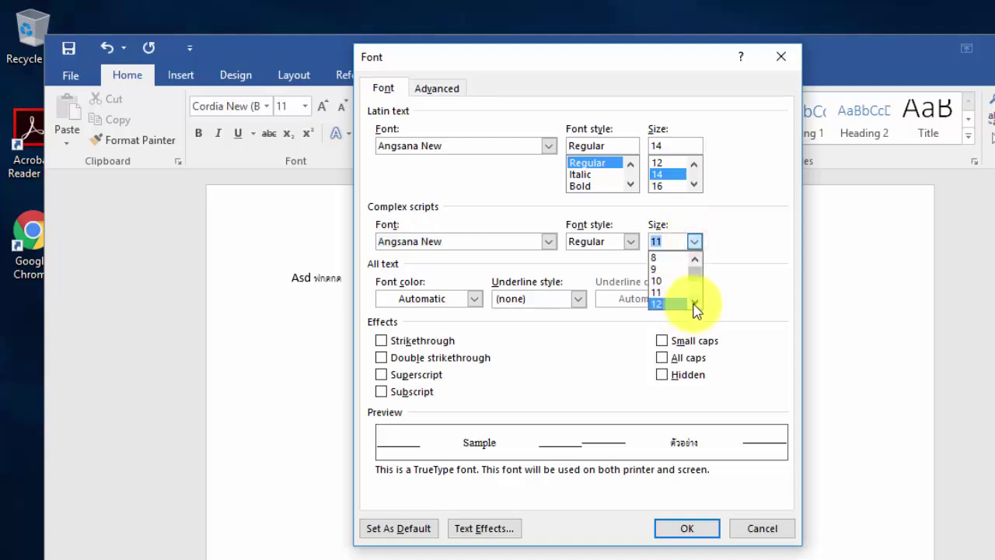
pyautogui.click(694, 304)
pyautogui.click(694, 303)
pyautogui.click(677, 303)
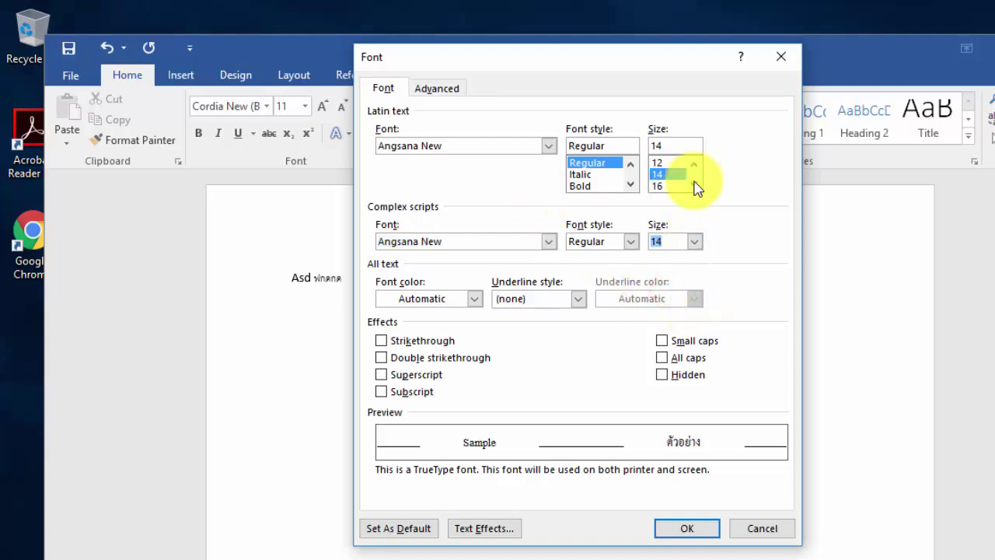
pyautogui.click(759, 221)
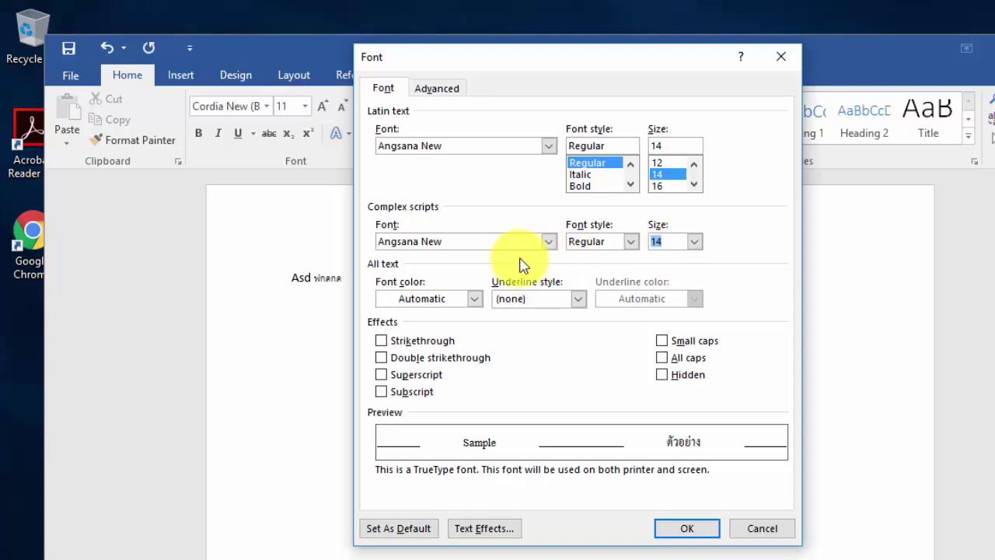
# Step: Keep the complex script font colour Automatic and font style Regular
pyautogui.click(474, 299)
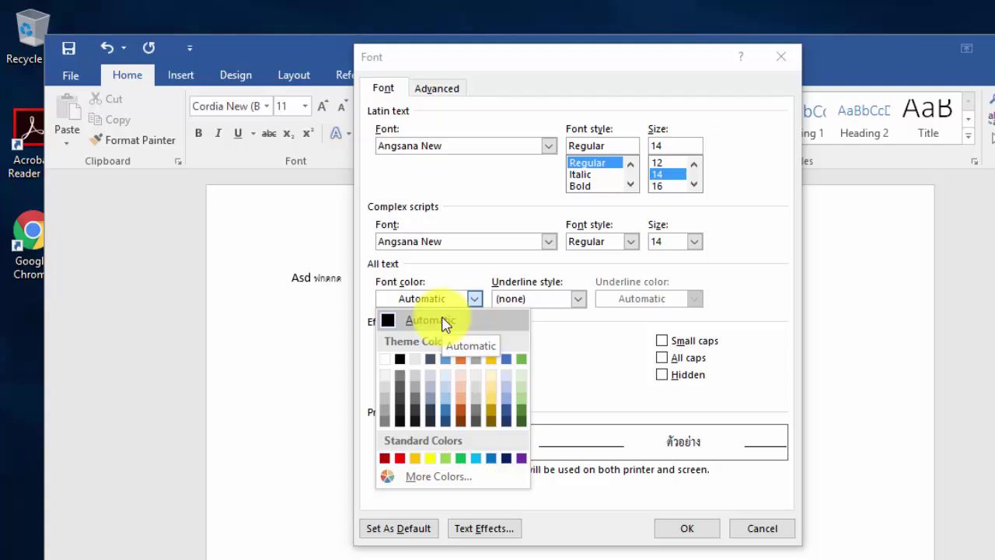
pyautogui.click(444, 322)
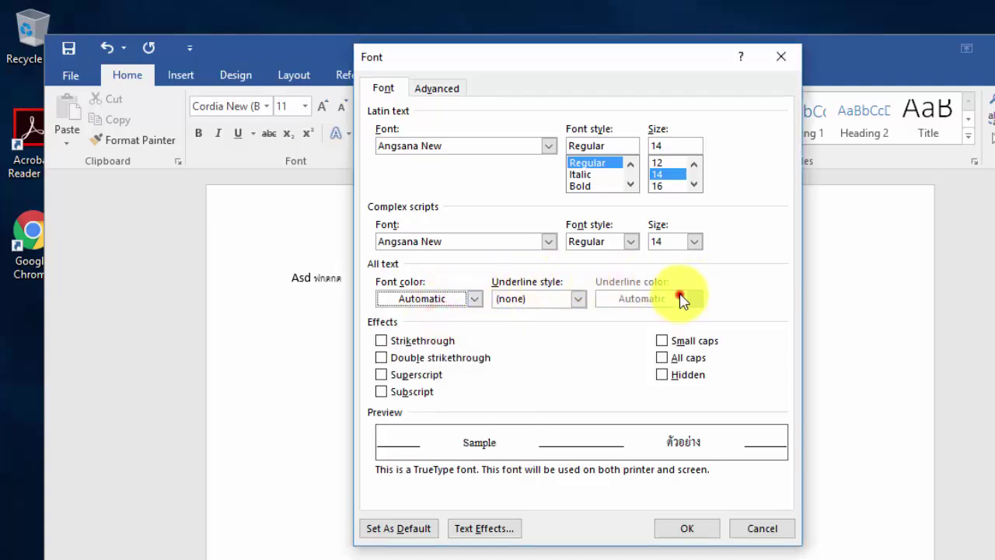
pyautogui.click(632, 241)
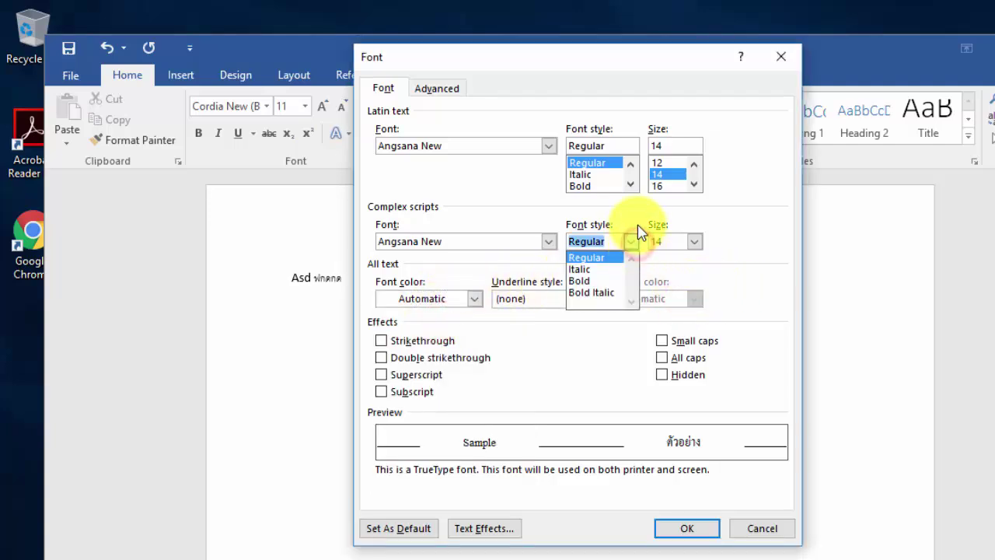
pyautogui.click(639, 224)
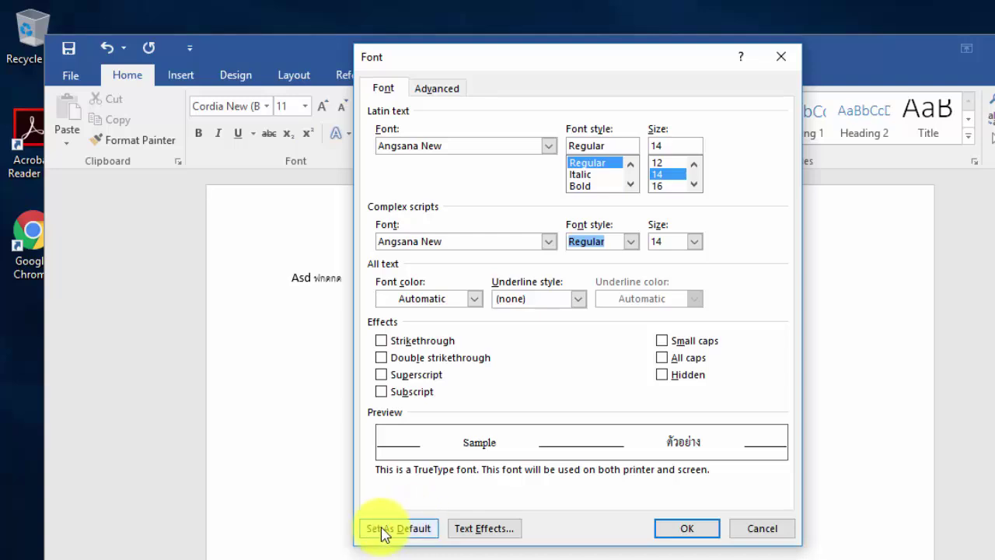
# Step: Set Angsana New 14 pt as default for all Normal-template documents and confirm with OK
pyautogui.click(398, 532)
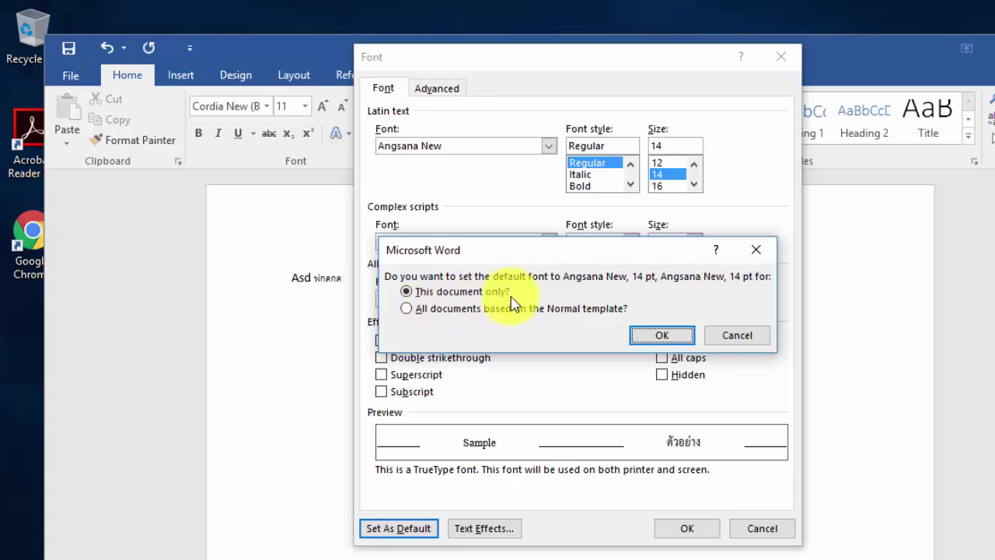
pyautogui.click(453, 309)
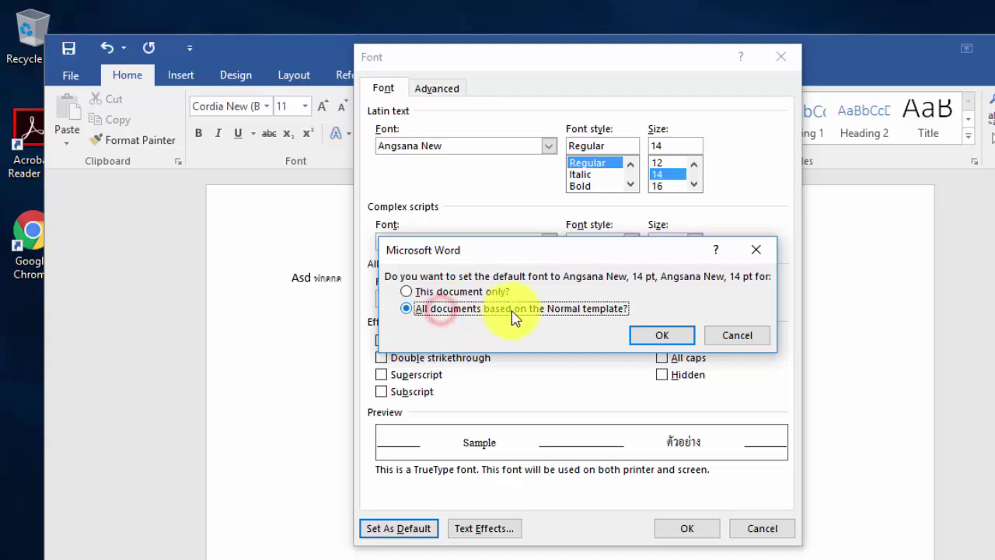
pyautogui.click(665, 335)
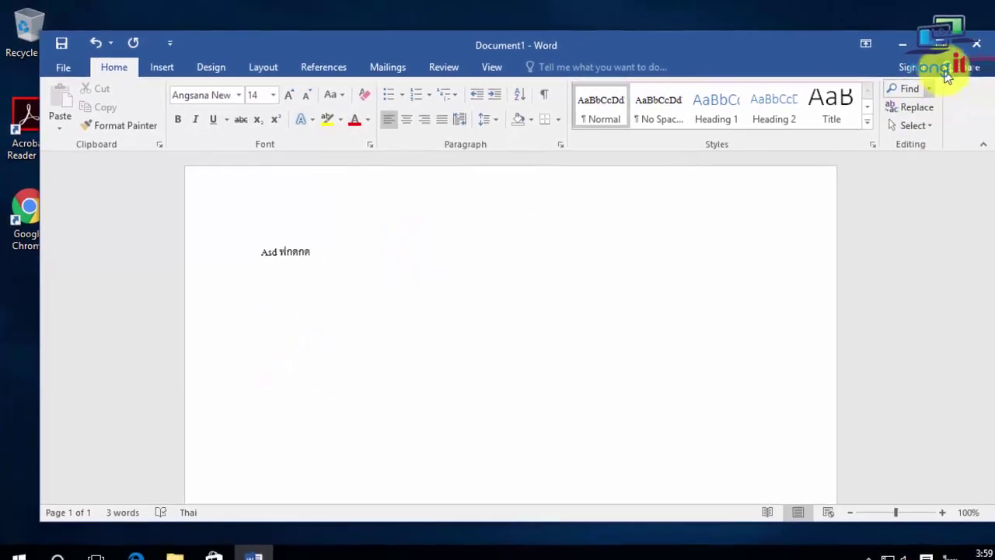
# Step: Close Word without saving, then relaunch Word 2016 from Start with a blank document
pyautogui.click(942, 46)
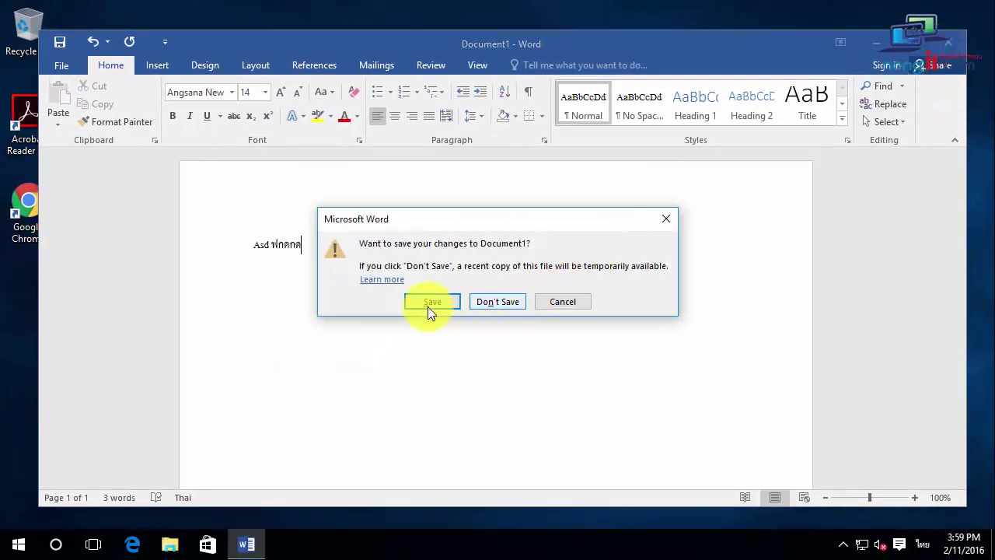
pyautogui.click(492, 299)
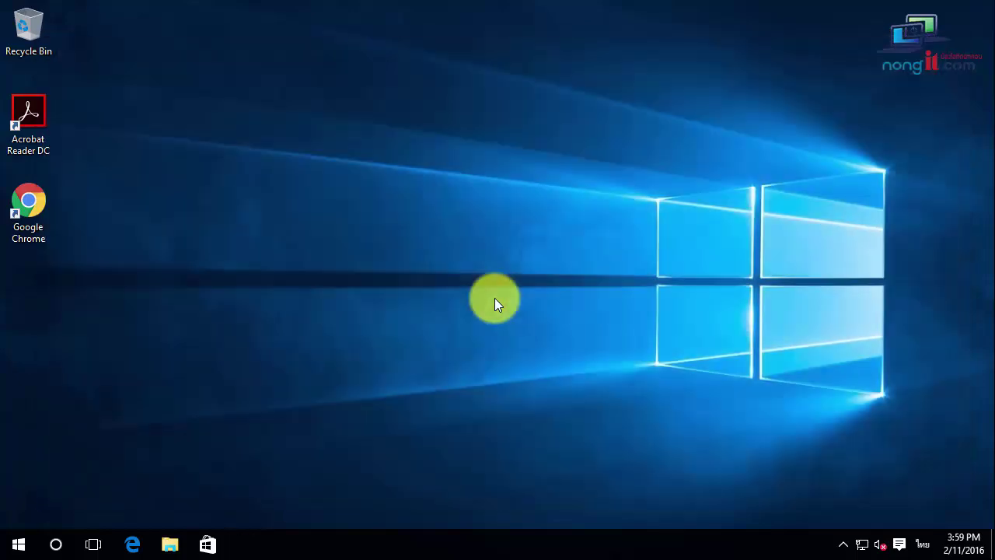
pyautogui.click(19, 544)
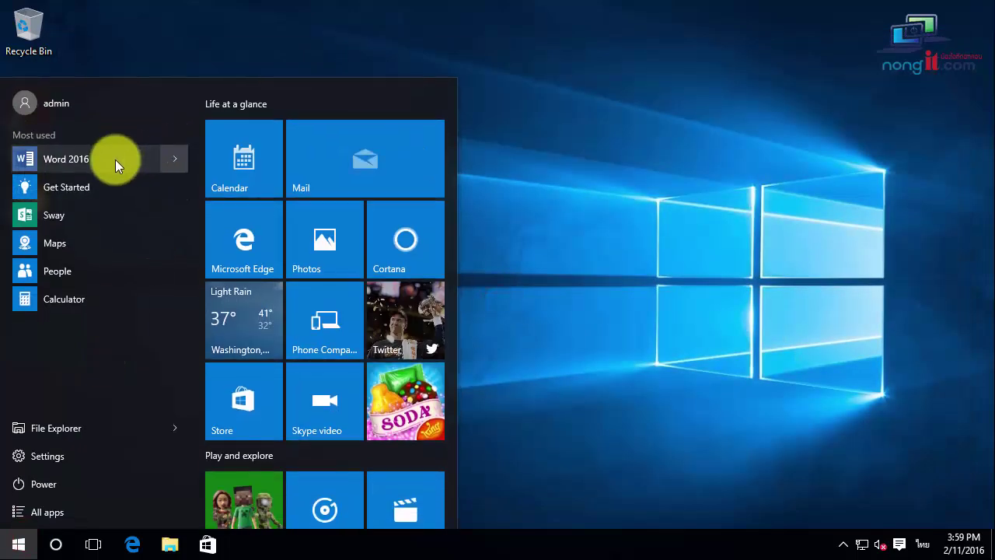
pyautogui.click(105, 164)
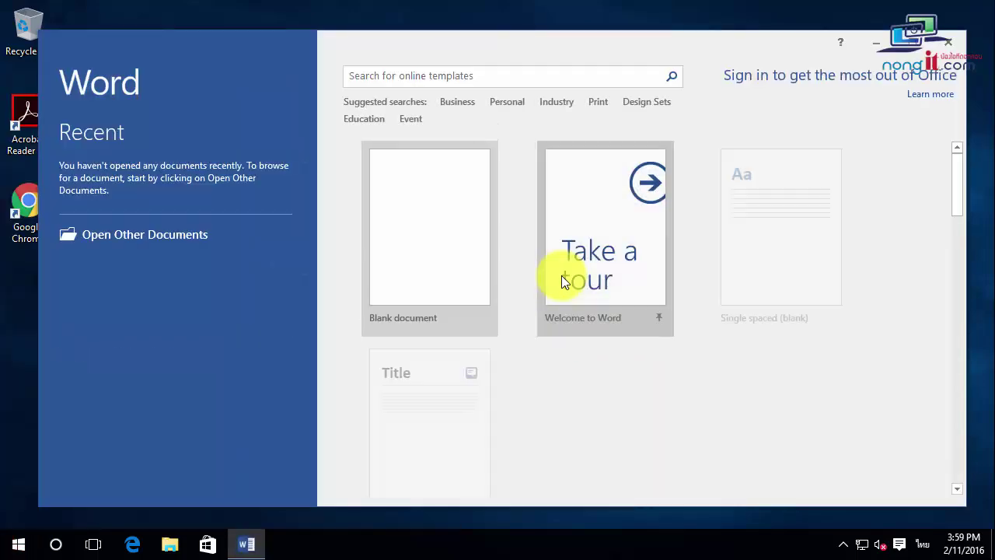
pyautogui.click(411, 233)
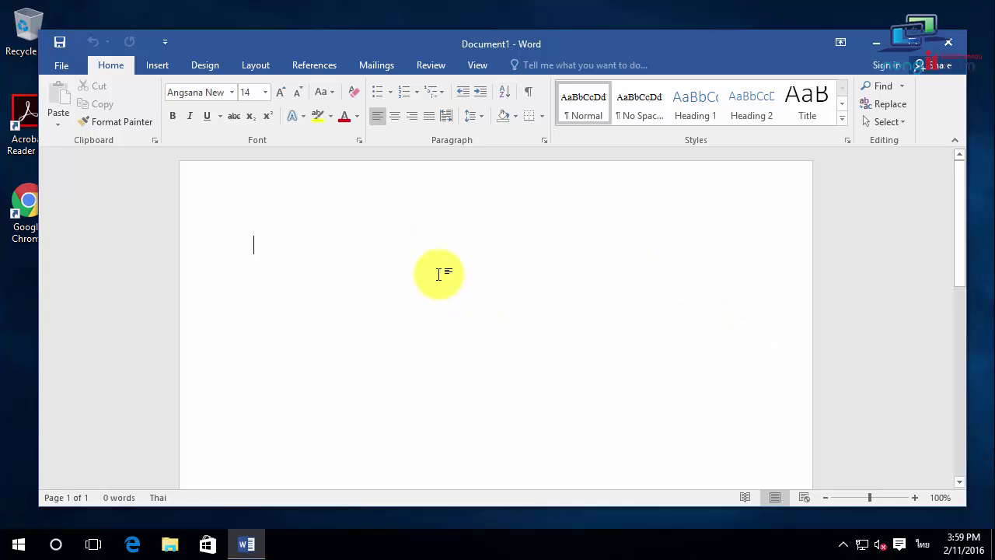
# Step: Type the test text 'หกหก ad' into the new document to check the default font
pyautogui.write('หกหก')
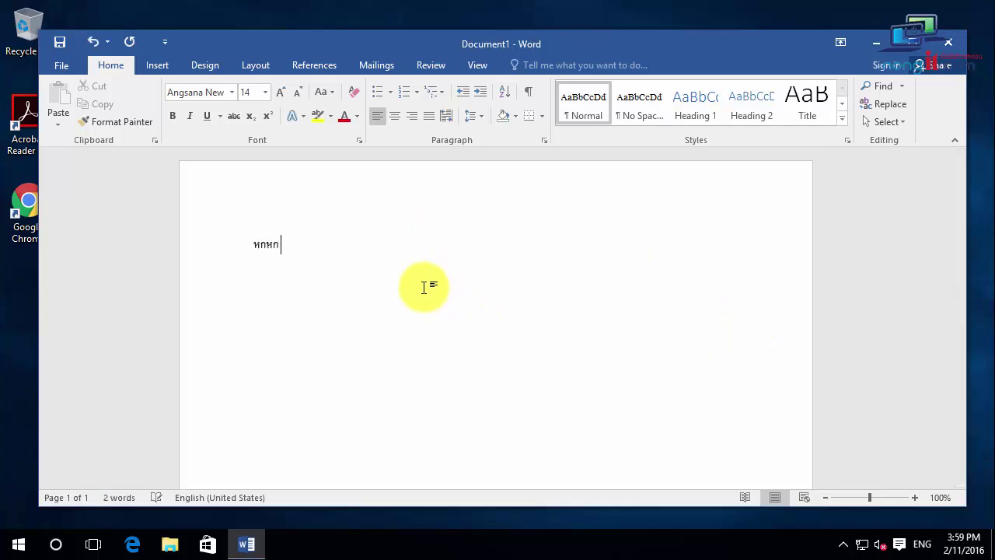
pyautogui.write(' adsdsd')
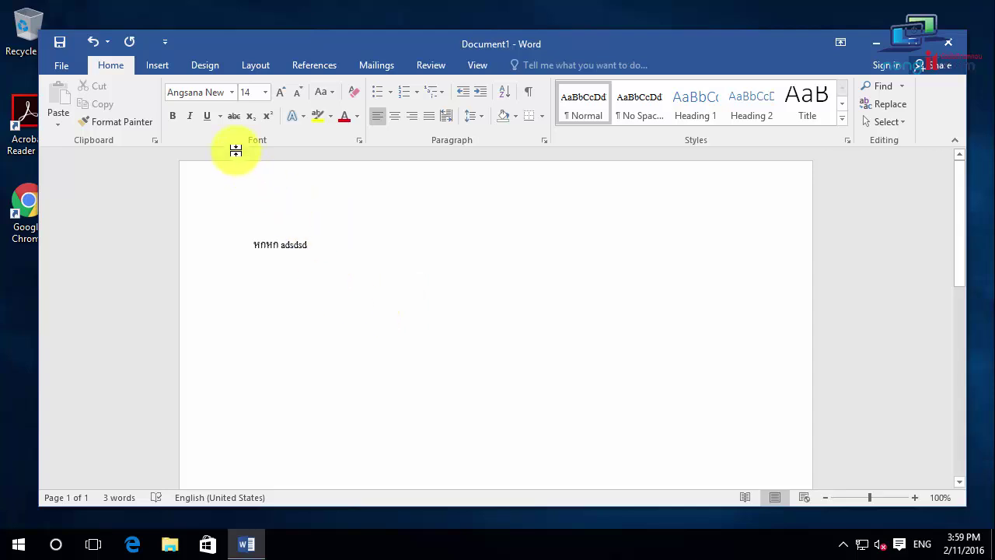